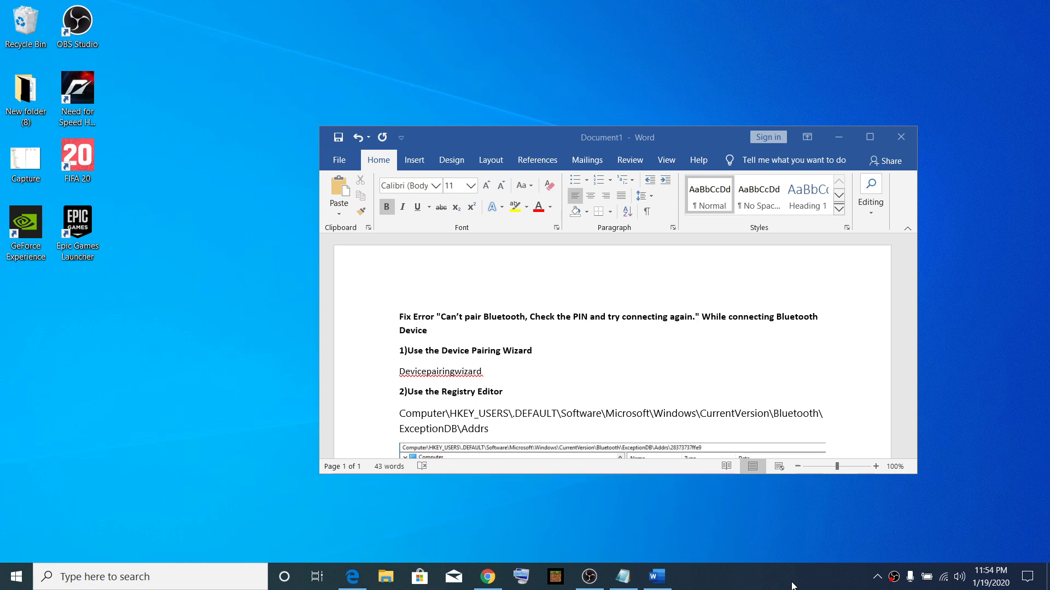
Select the Device Pairing Wizard heading in Word, then open the Run app through Windows Search.
left_click(535, 344)
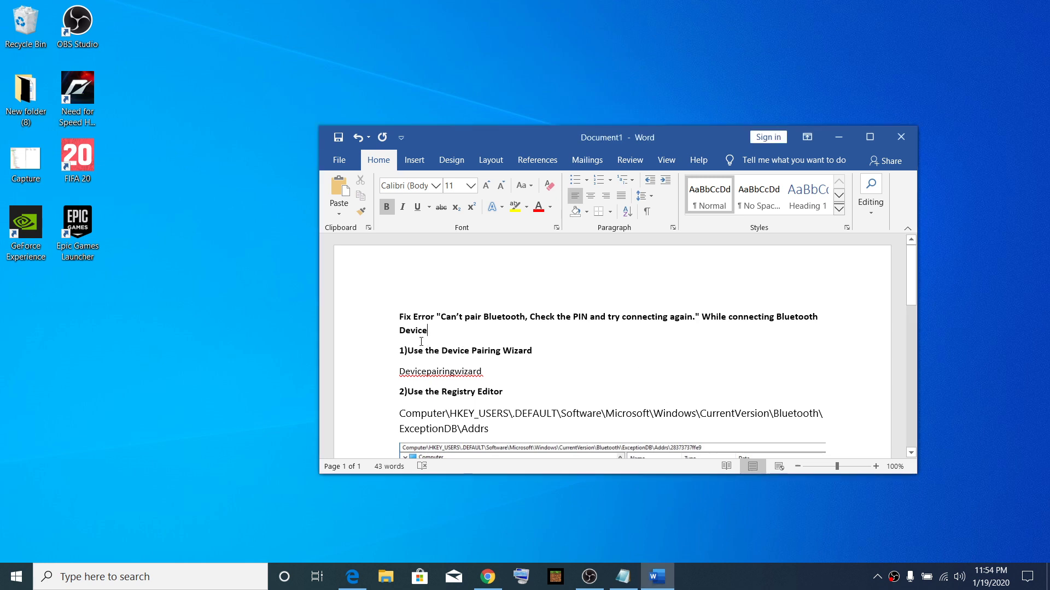
left_click_drag(404, 349, 538, 354)
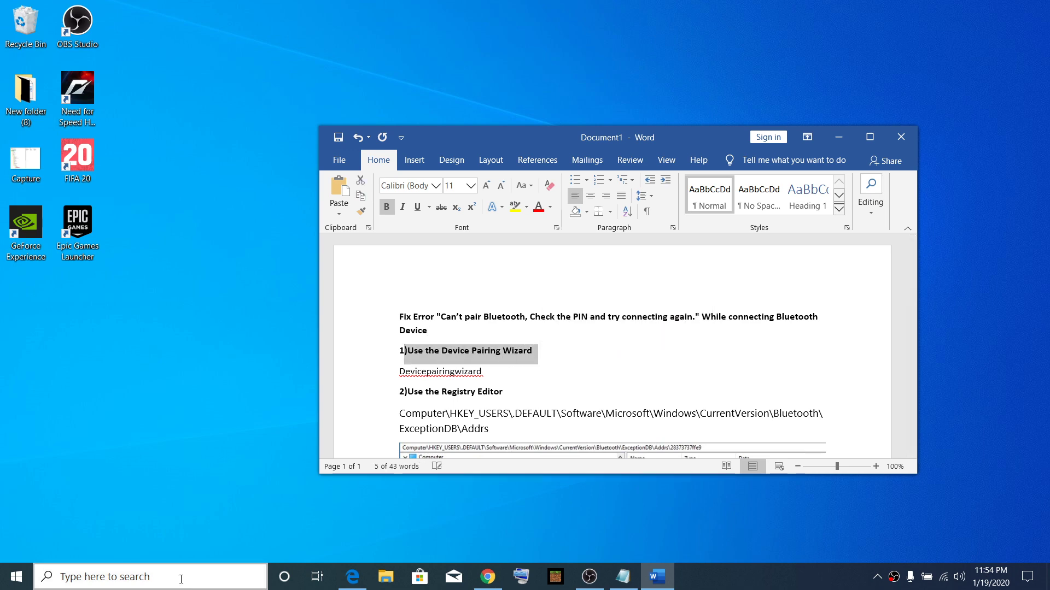
left_click(152, 578)
type("e")
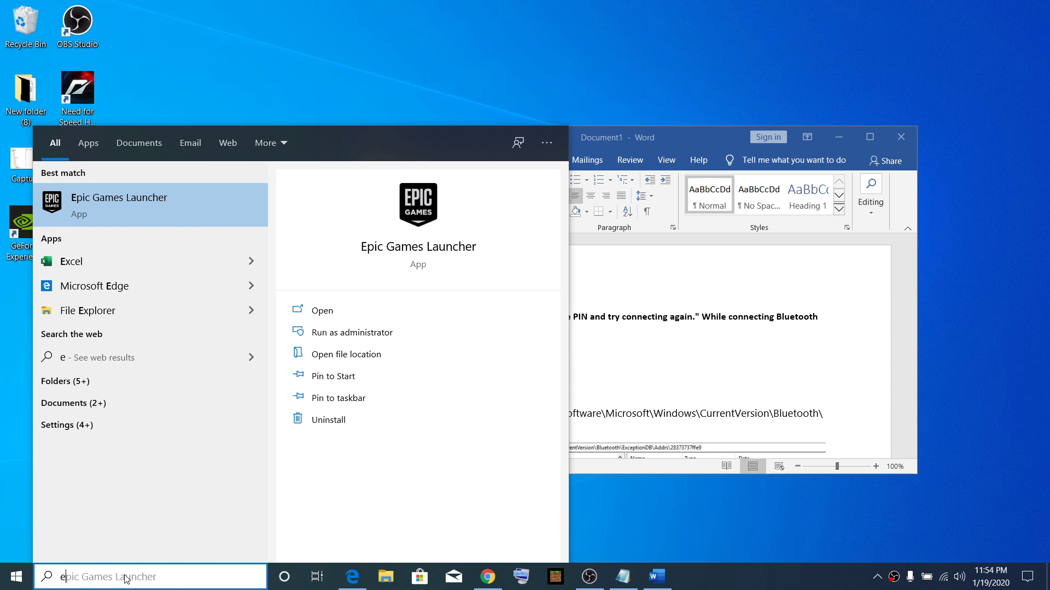
key("BackSpace")
type("run")
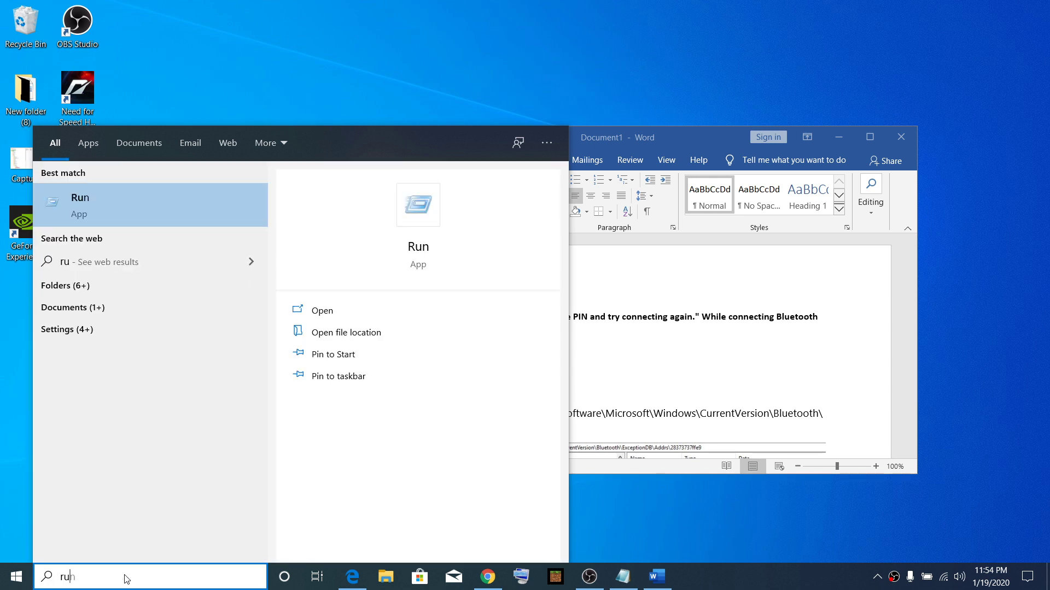
left_click(95, 202)
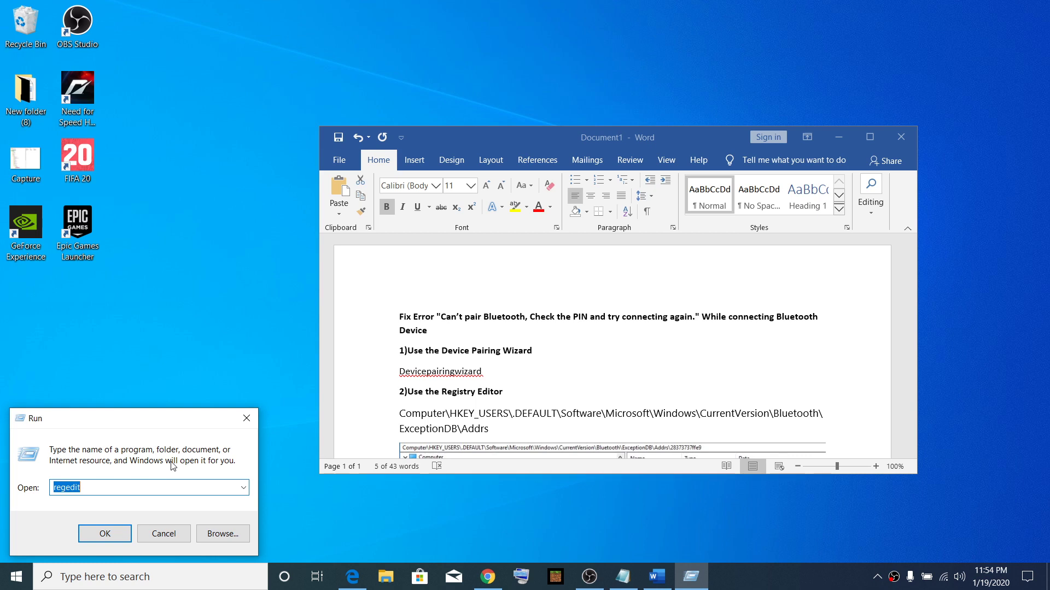
Replace the Run box's old regedit entry with 'Devicepairingwizard' copied from the Word notes.
left_click(92, 487)
left_click_drag(92, 487, 40, 483)
key("BackSpace")
left_click_drag(482, 373, 399, 374)
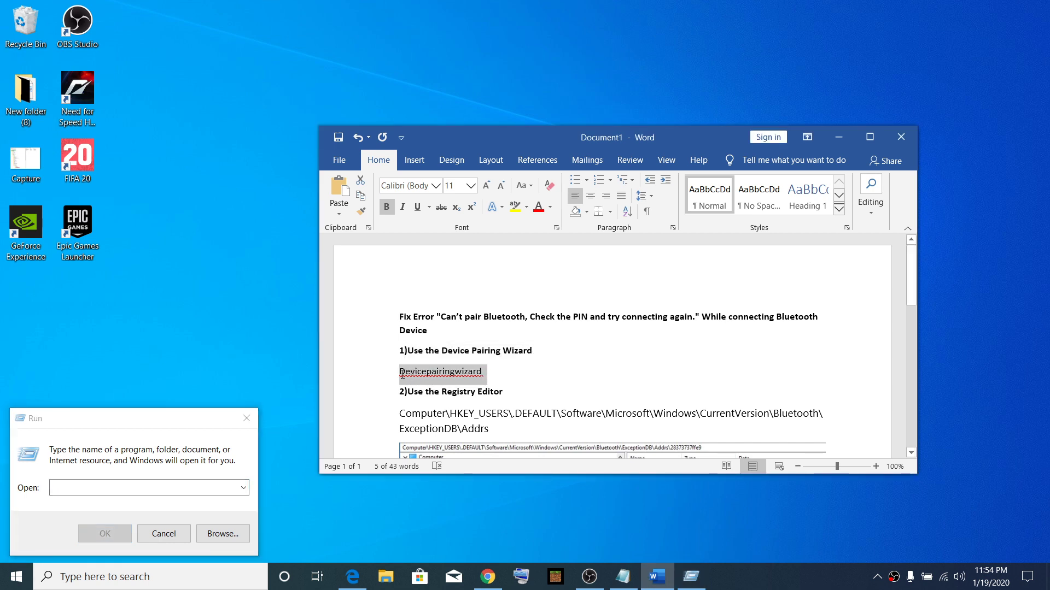
right_click(436, 377)
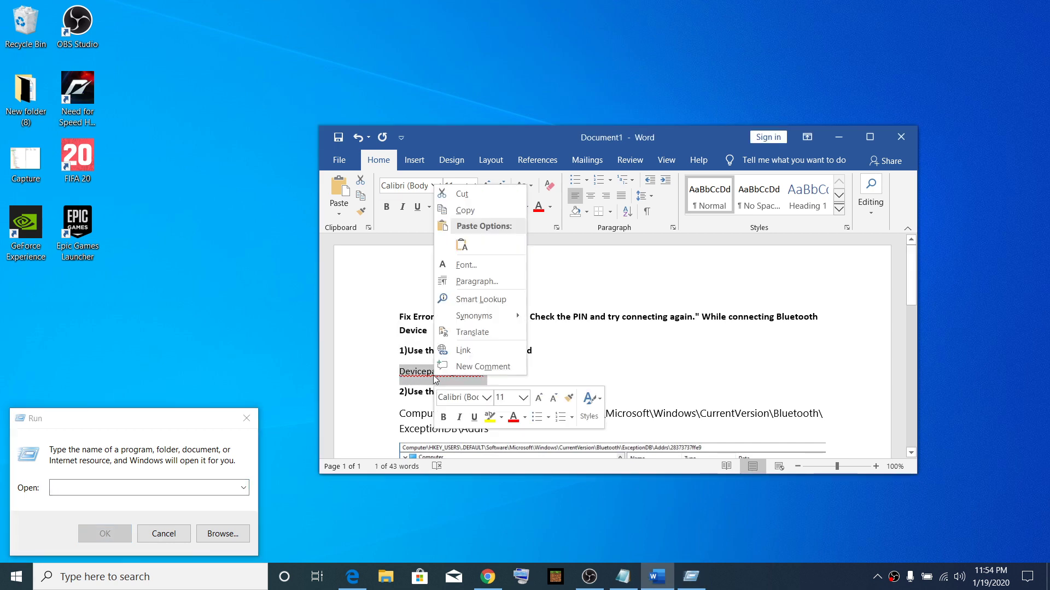
left_click(464, 209)
left_click(98, 487)
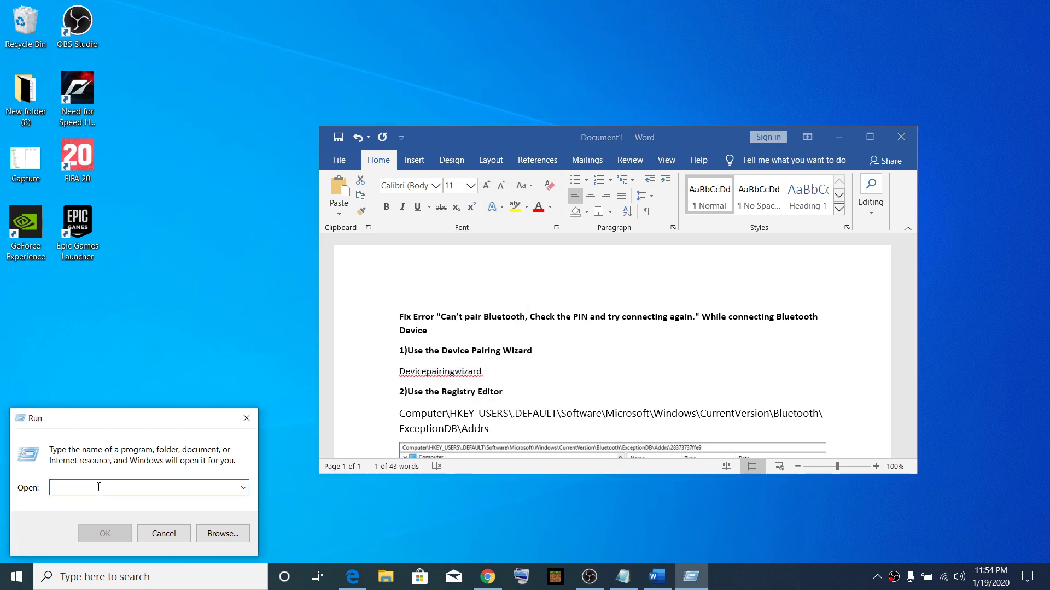
key("ctrl+v")
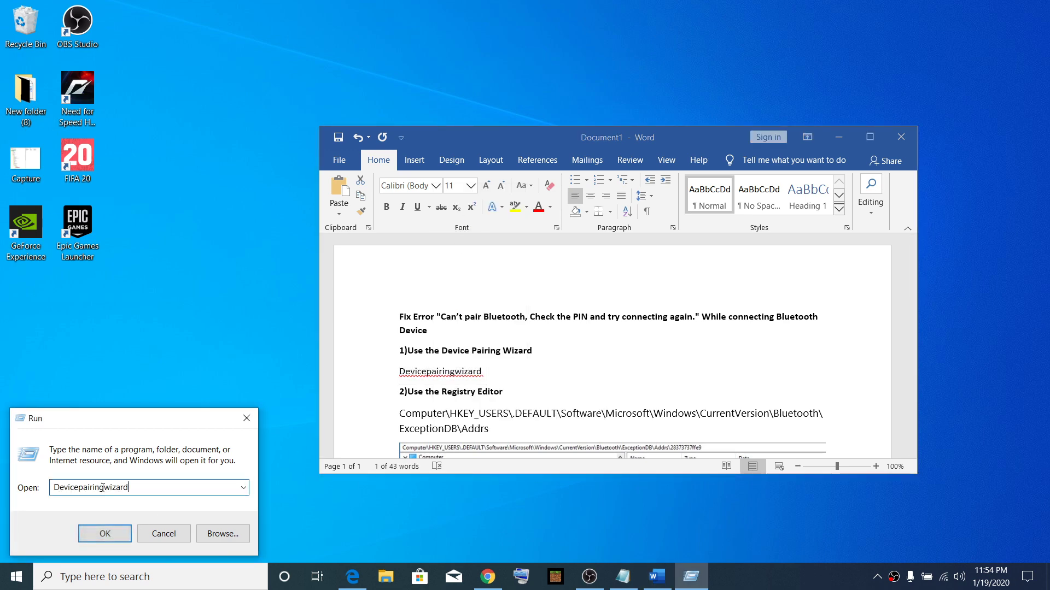
Launch Devicepairingwizard and continue pairing with the detected Fire TV Stick.
left_click(105, 532)
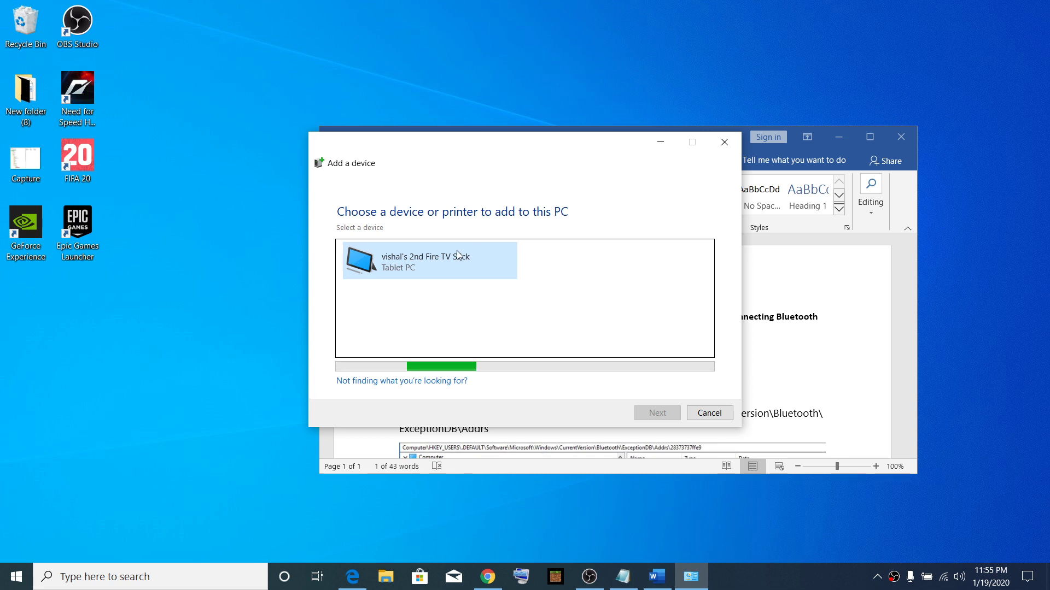
left_click(444, 267)
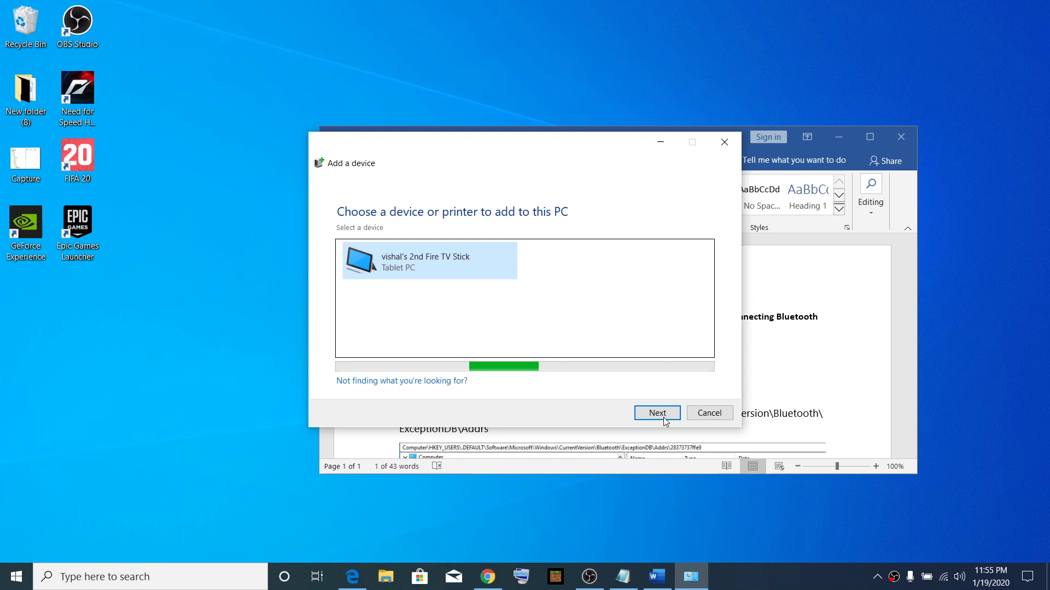
left_click(656, 413)
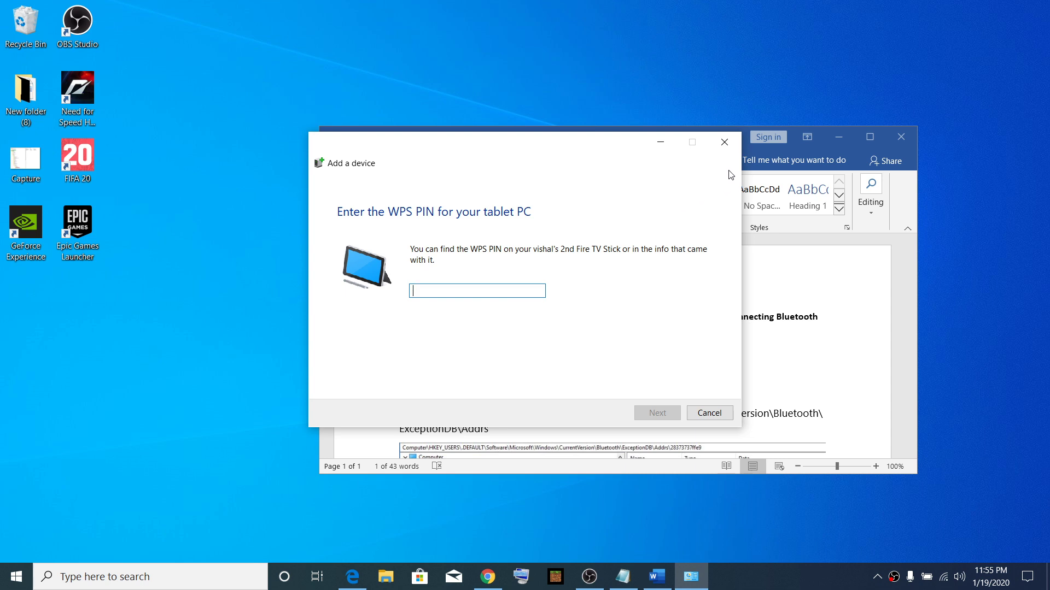
Close the Add a device wizard and select the Registry Editor heading in the Word notes.
left_click(725, 142)
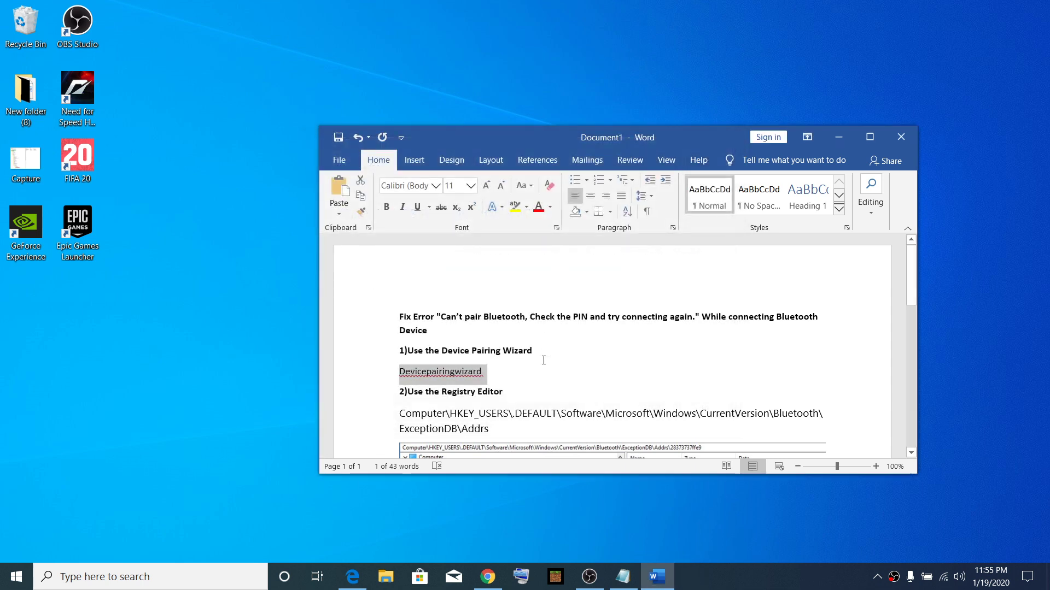
scroll(564, 381, "down", 2)
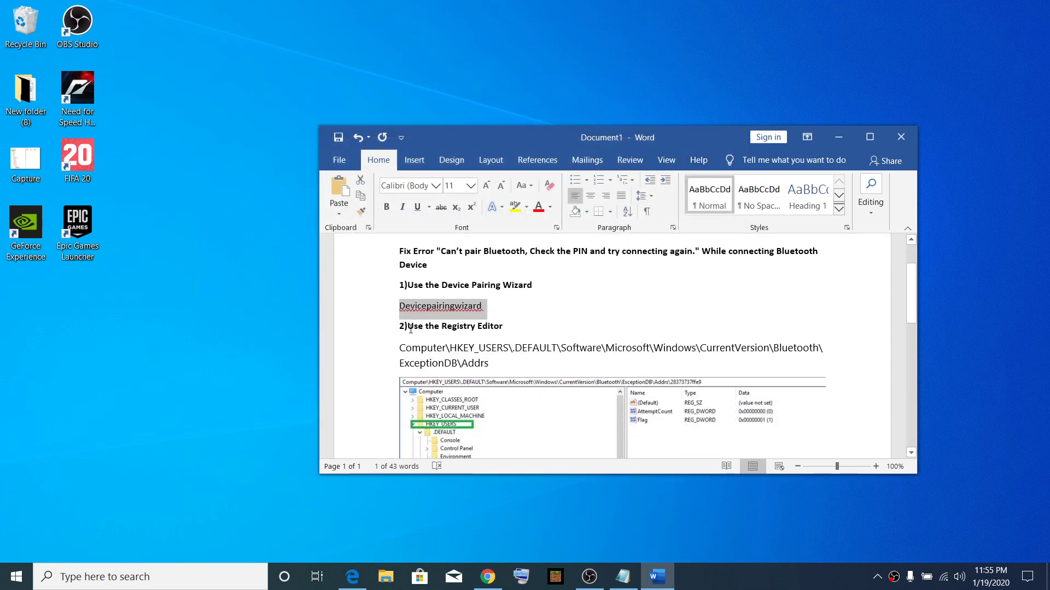
left_click_drag(408, 326, 503, 326)
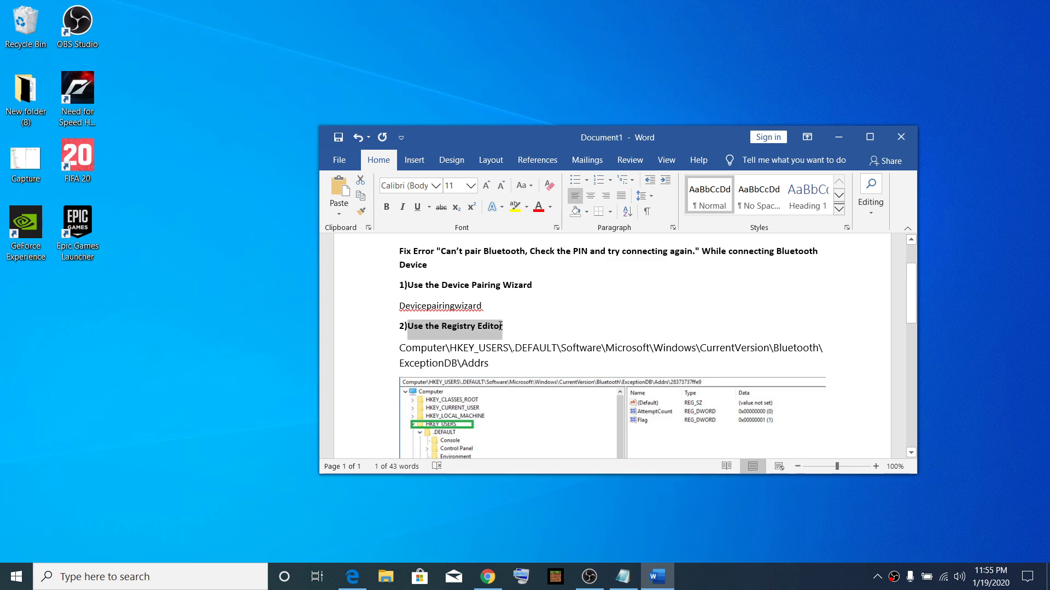
Reopen Run from Windows Search and replace its entry with 'regedit'.
left_click(115, 576)
type("r")
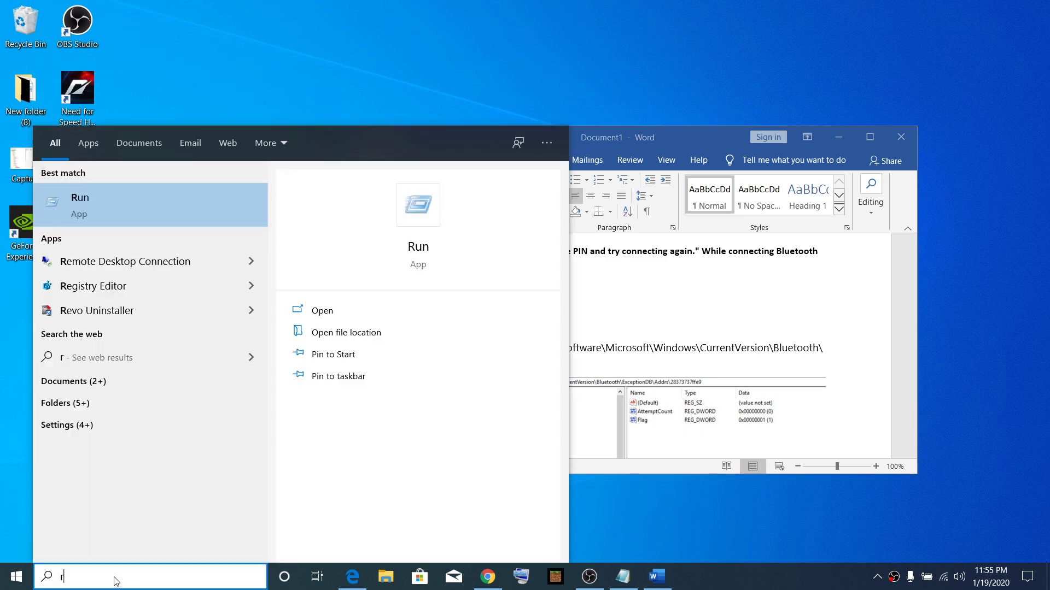
type("un")
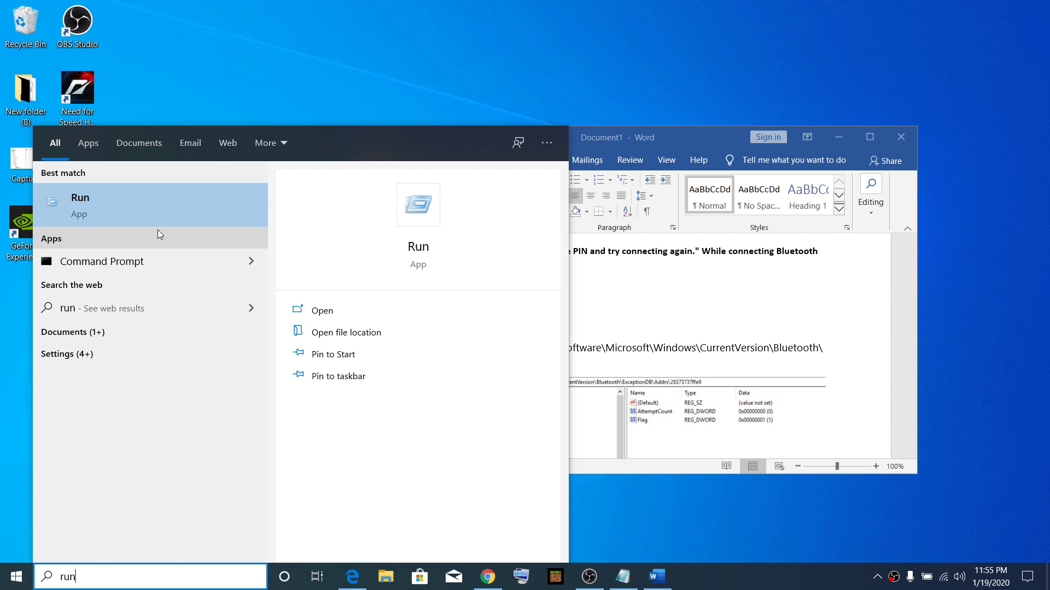
left_click(140, 215)
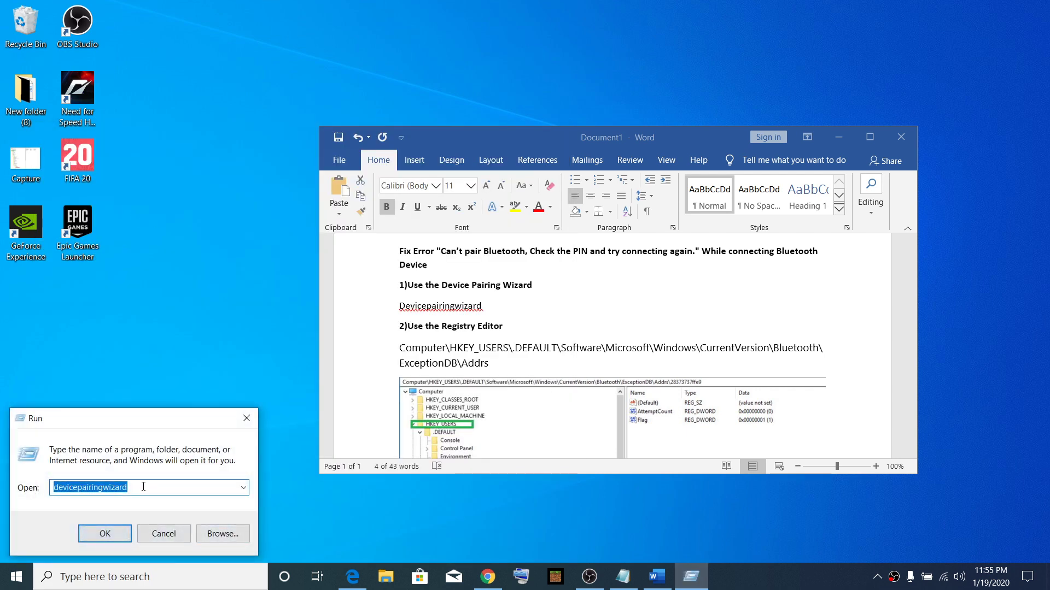
left_click(143, 487)
double_click(144, 487)
type("re")
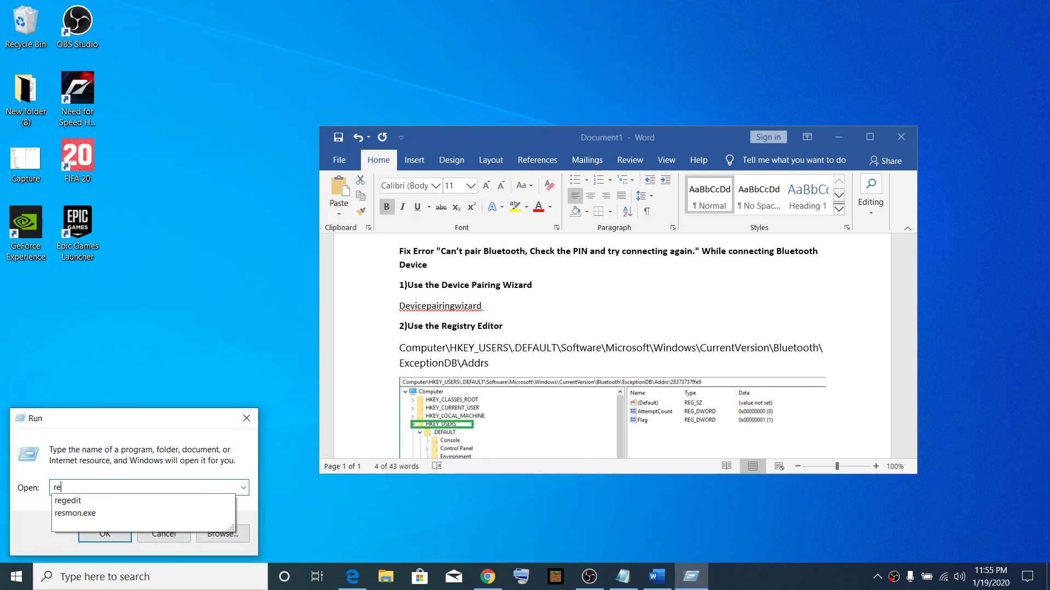
type("ged")
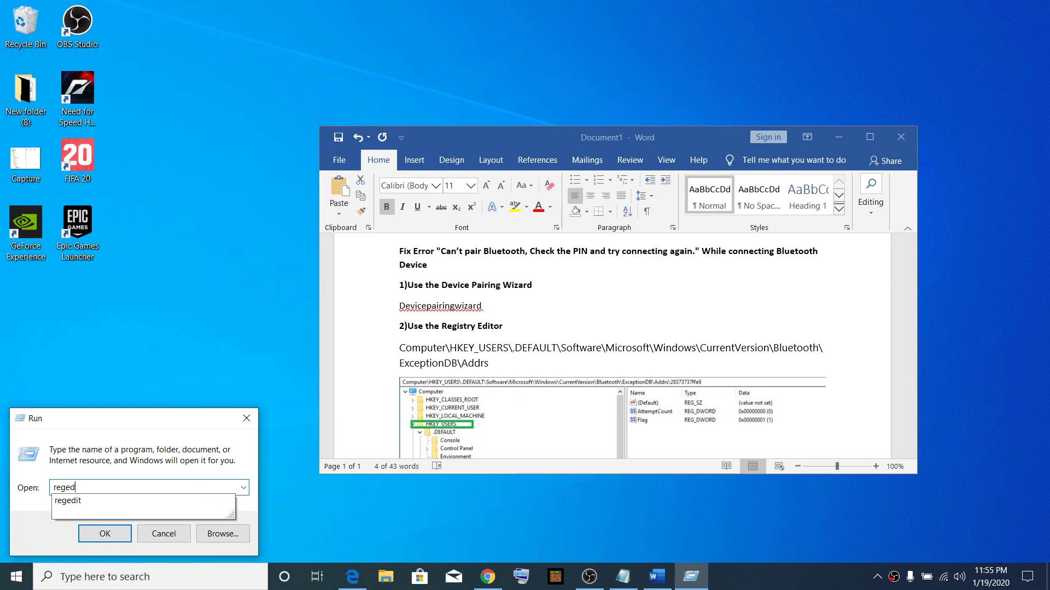
type("it")
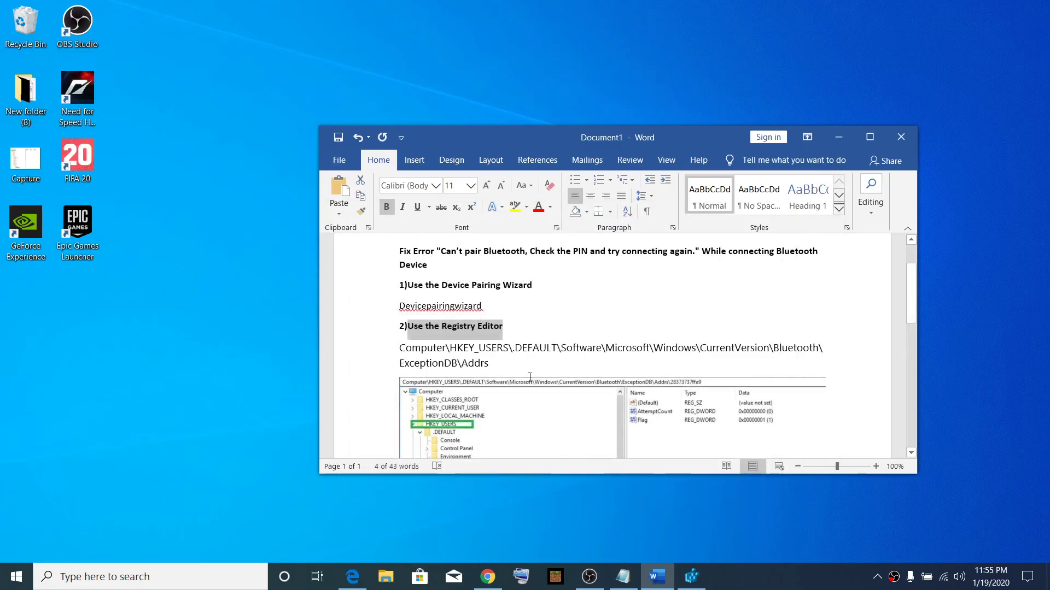
Copy the ExceptionDB registry path from the Word notes.
left_click_drag(400, 348, 478, 368)
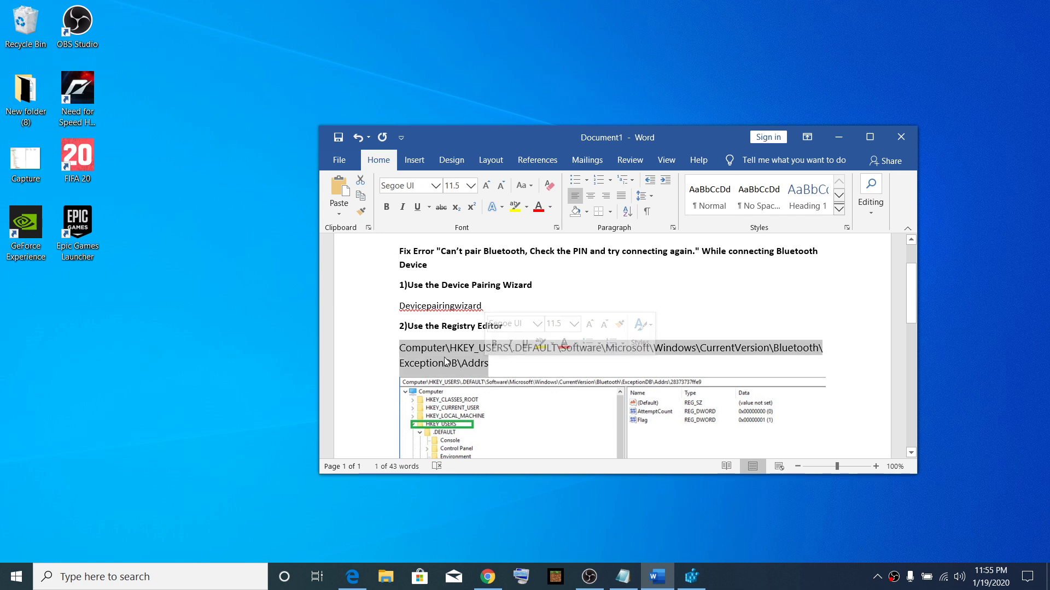
right_click(486, 366)
left_click(492, 383)
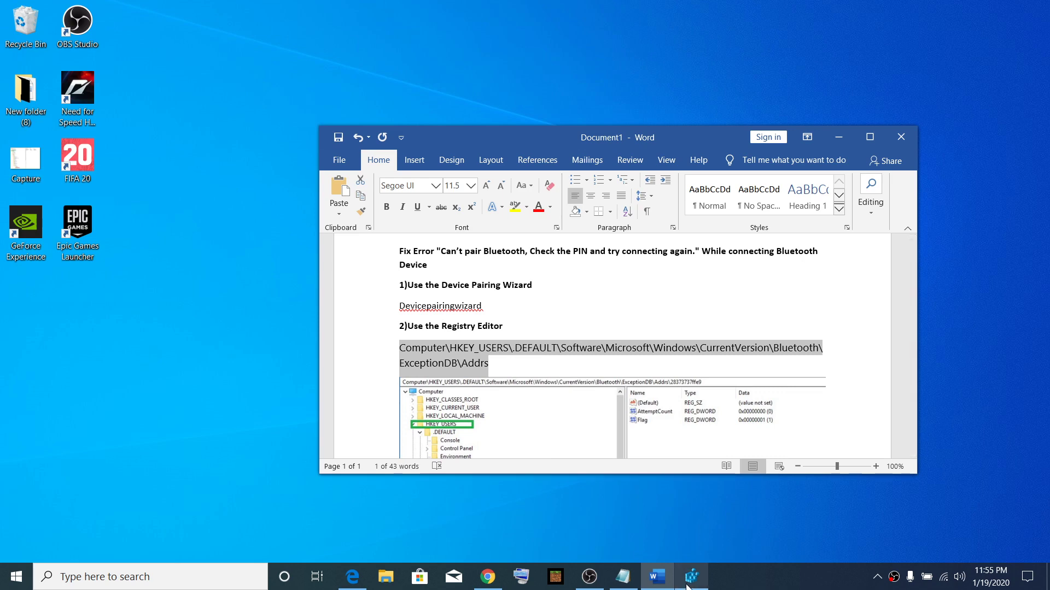
Paste the path into Registry Editor's address bar to reach the Bluetooth ExceptionDB key, then return to Word.
left_click(692, 575)
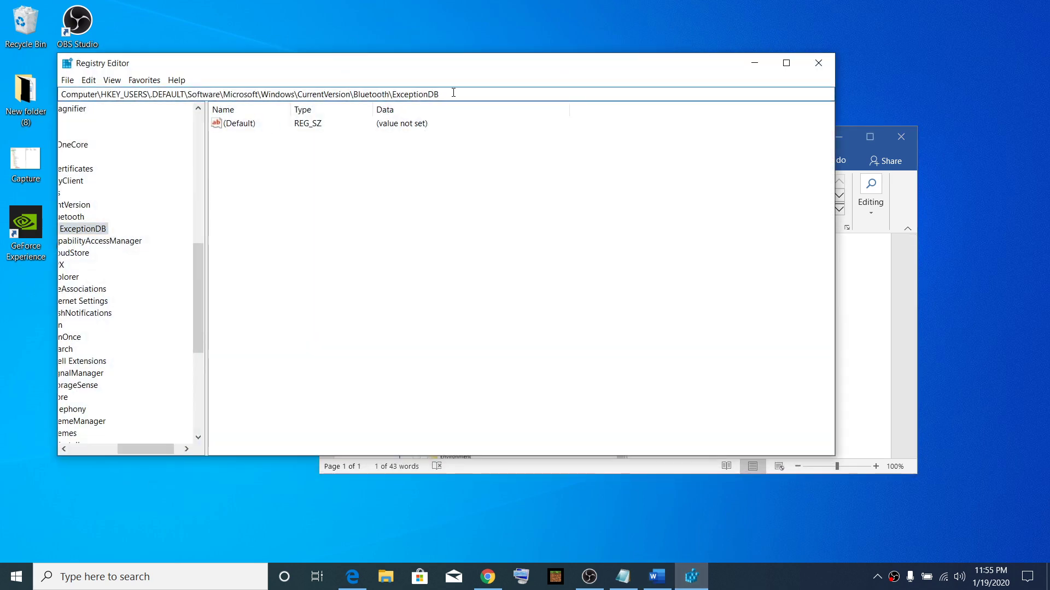
left_click_drag(441, 94, 15, 69)
key("ctrl+v")
key("Return")
left_click_drag(164, 447, 133, 445)
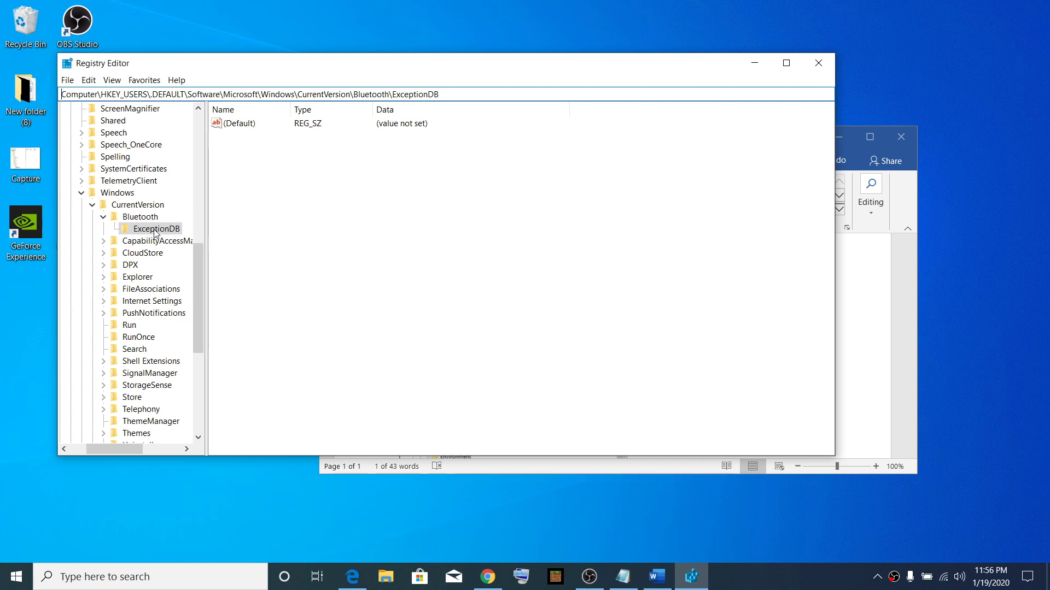
left_click(849, 345)
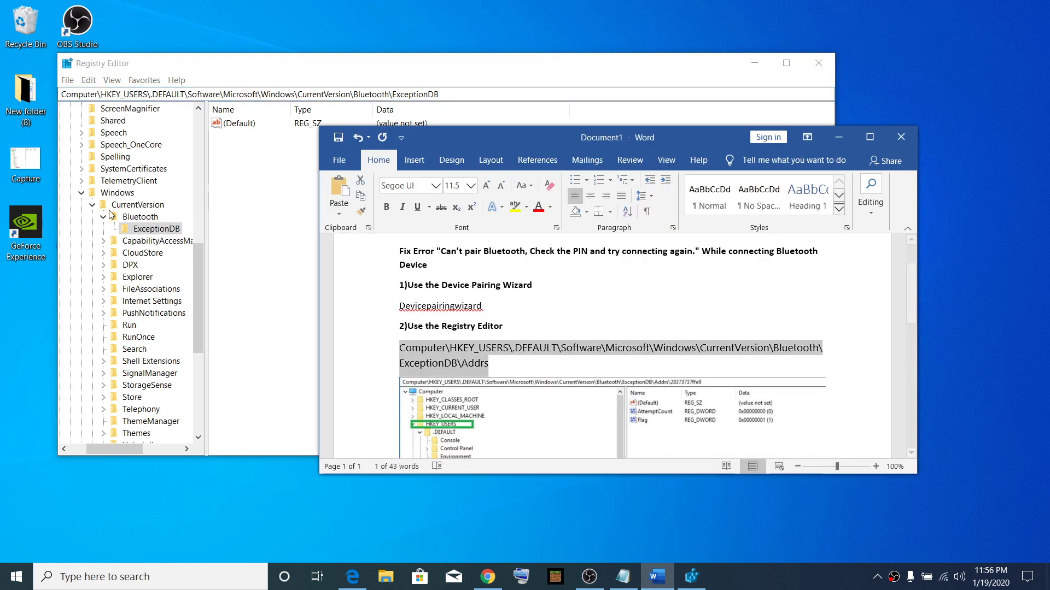
left_click(495, 352)
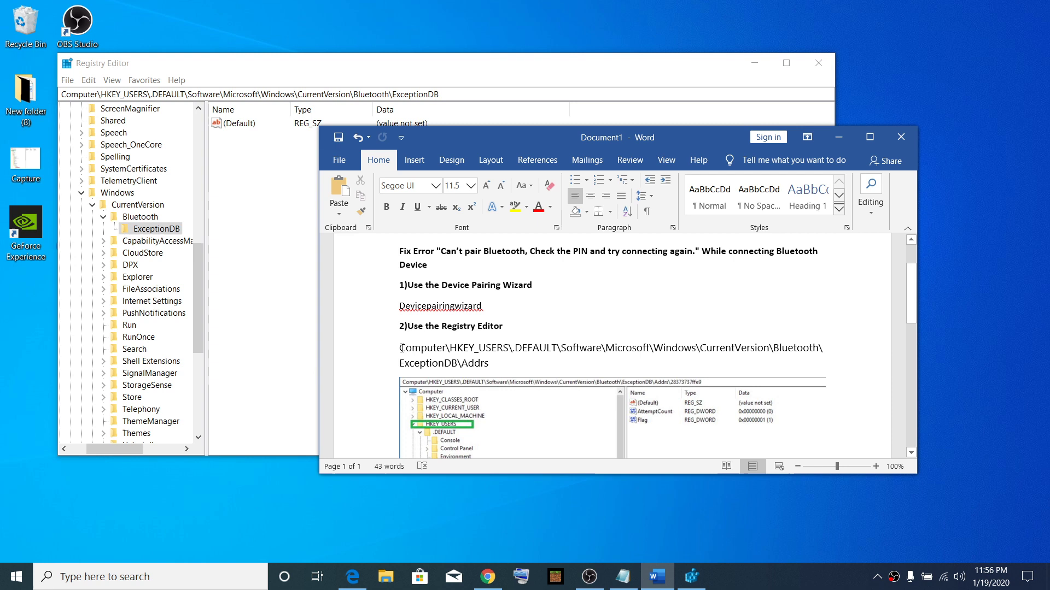
double_click(462, 363)
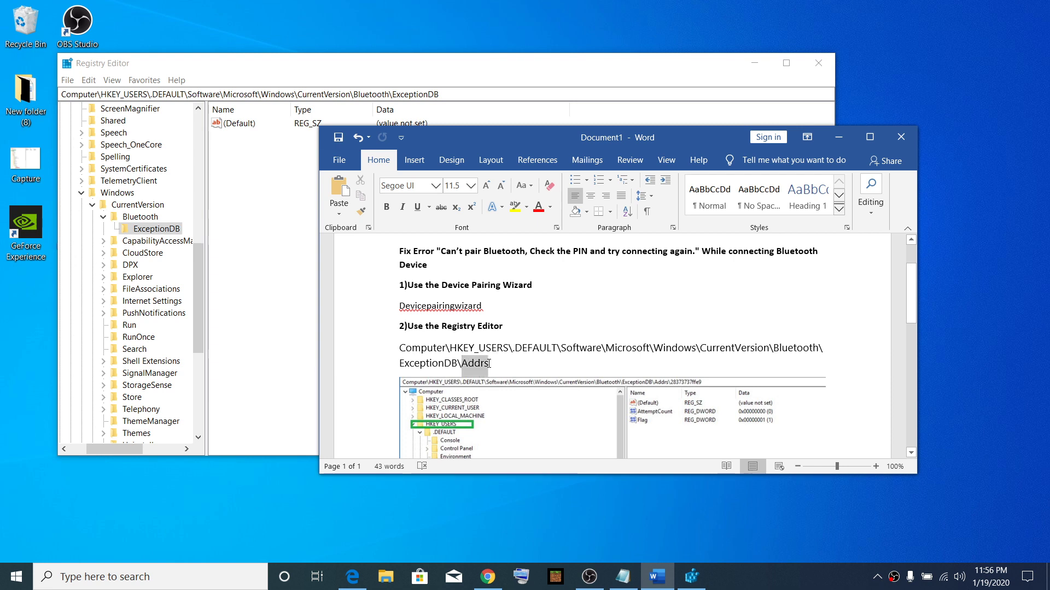
scroll(555, 375, "down", 3)
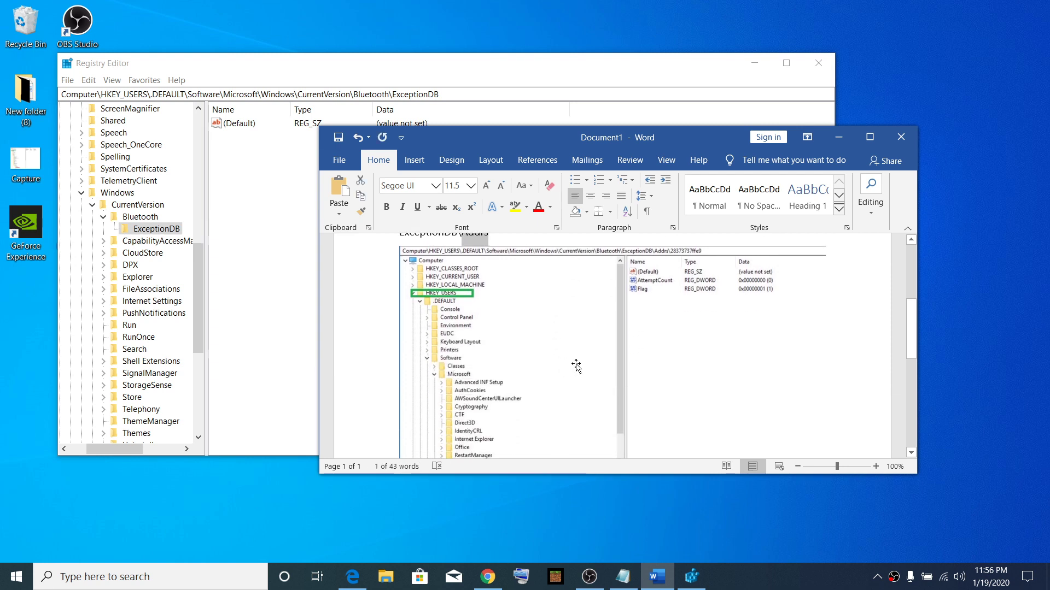
scroll(517, 364, "down", 4)
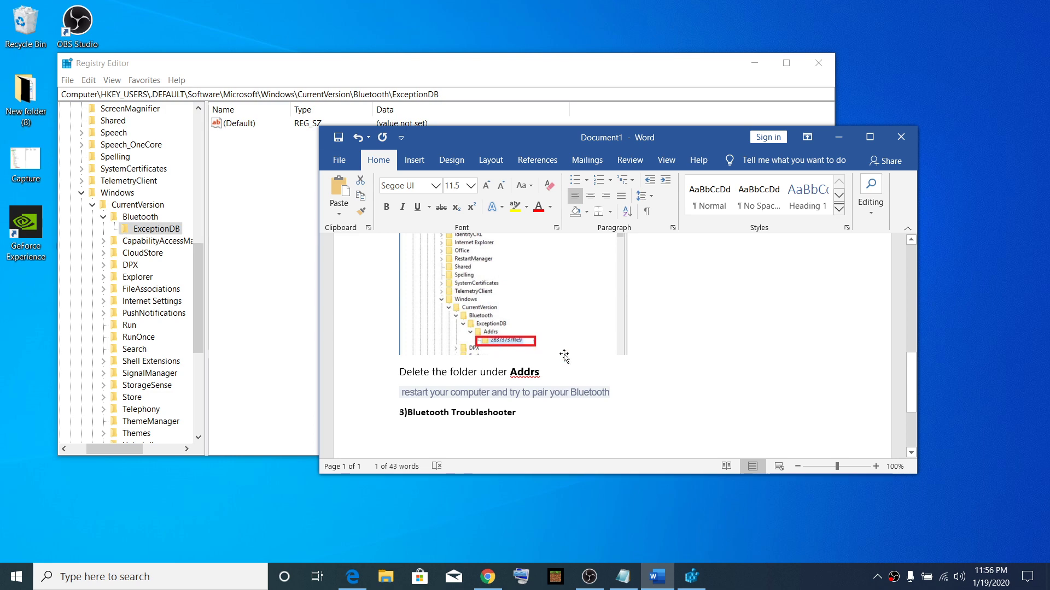
left_click(660, 581)
left_click(659, 579)
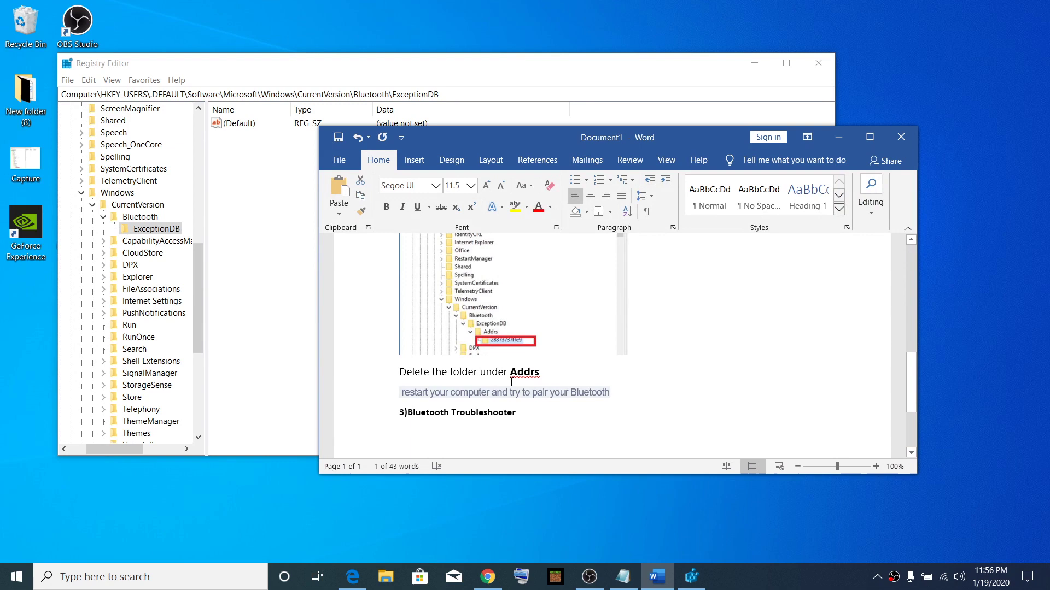
left_click_drag(400, 372, 547, 373)
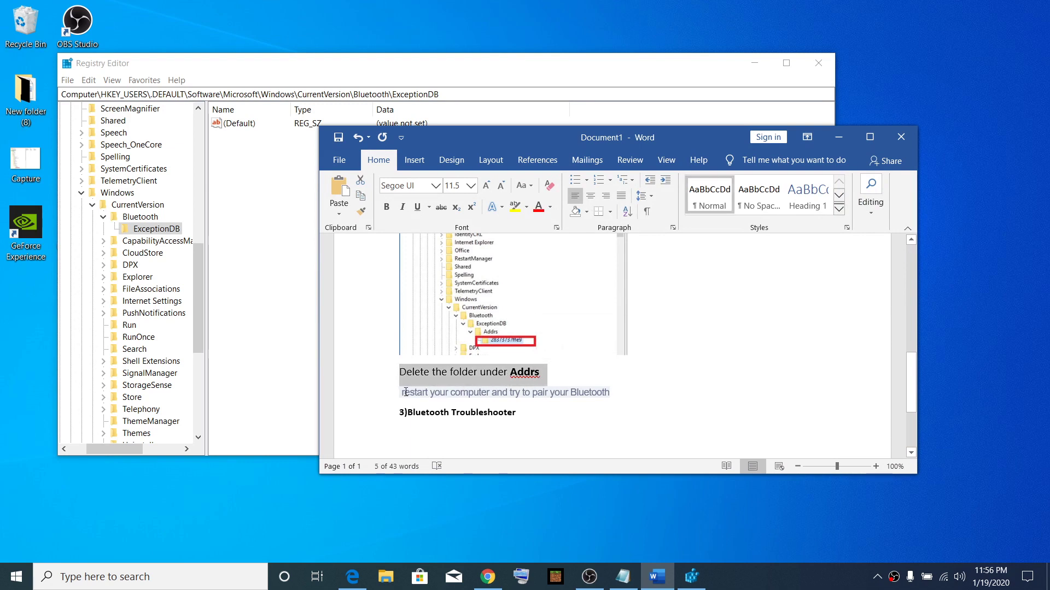
left_click_drag(405, 392, 602, 389)
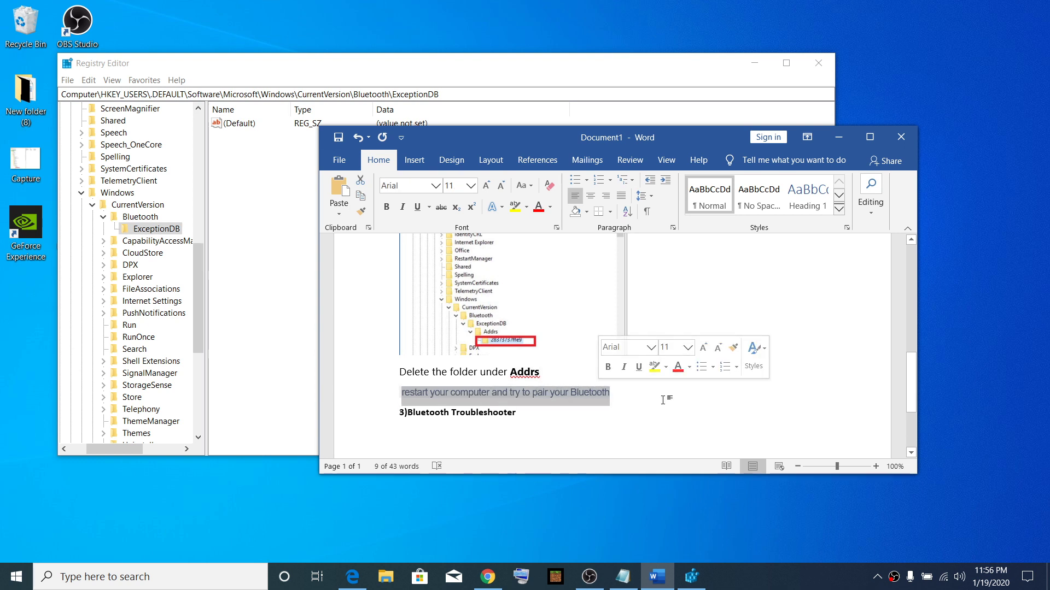
scroll(557, 380, "down", 3)
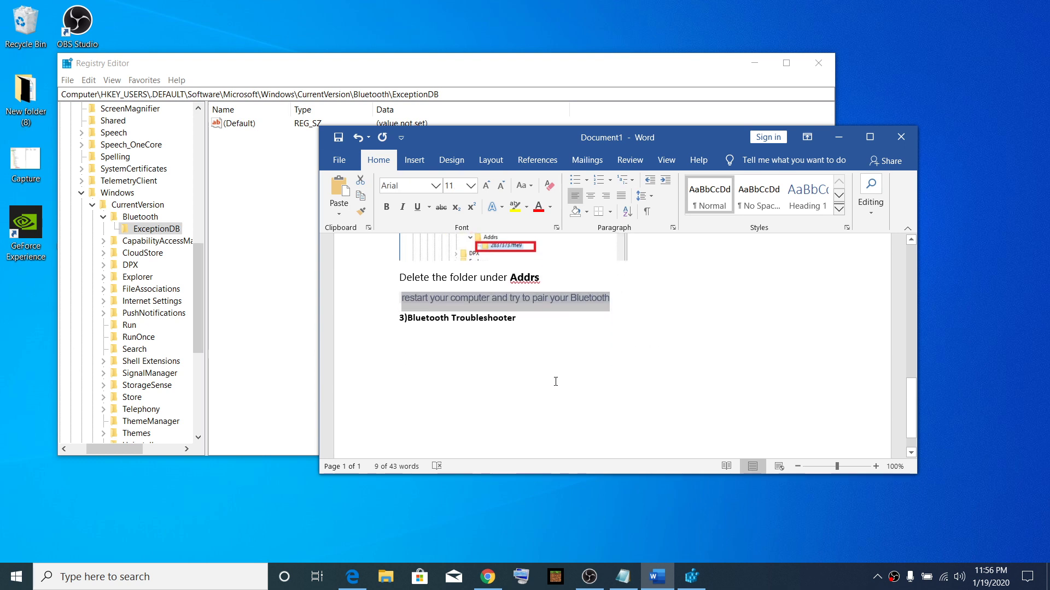
left_click_drag(516, 315, 408, 316)
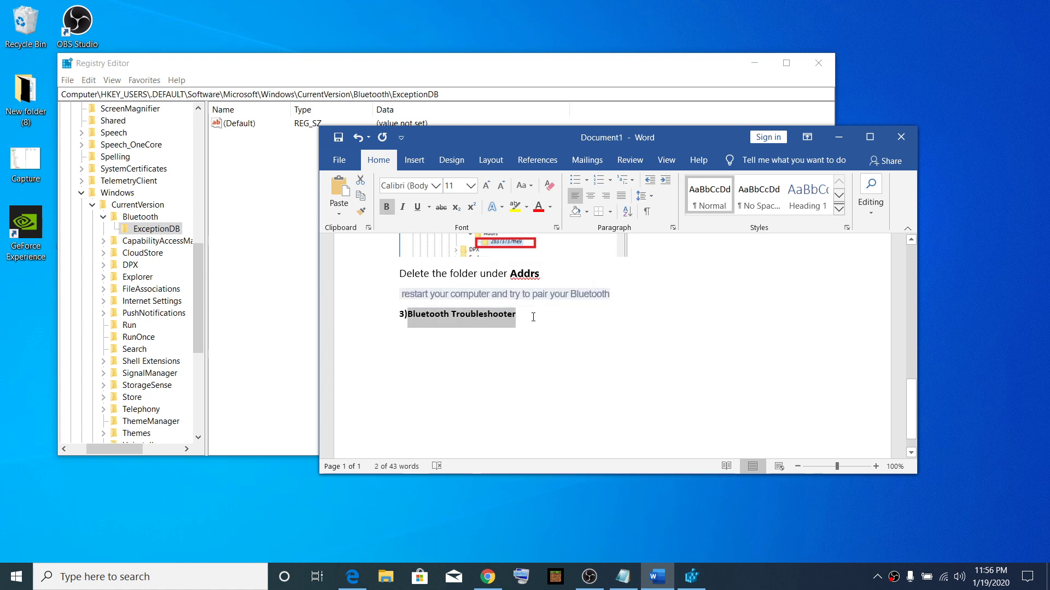
scroll(547, 367, "up", 10)
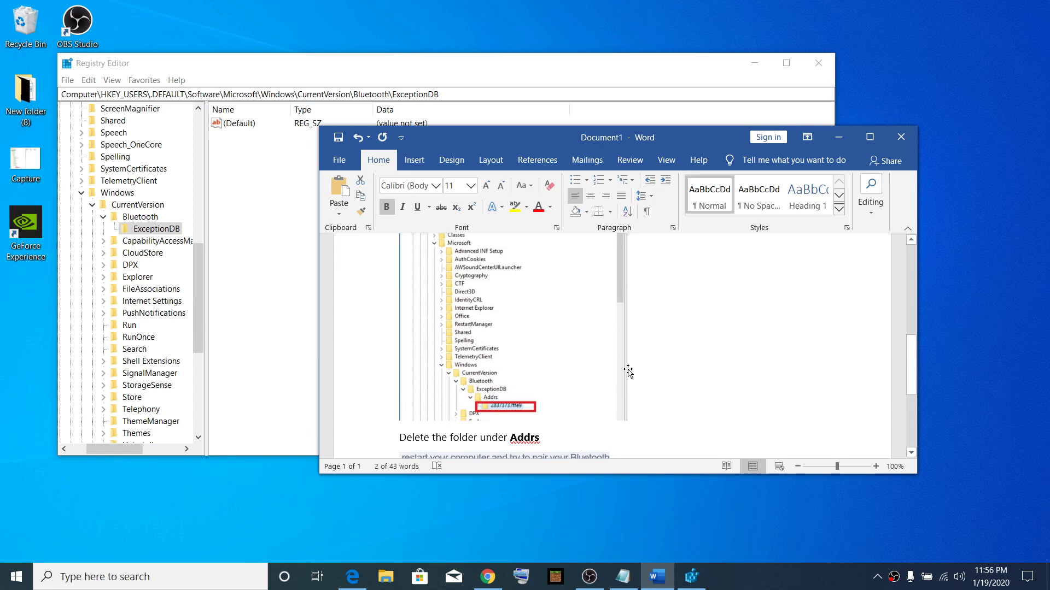
Go to Settings > Update & Security > Troubleshoot and expand the Bluetooth entry.
left_click(12, 582)
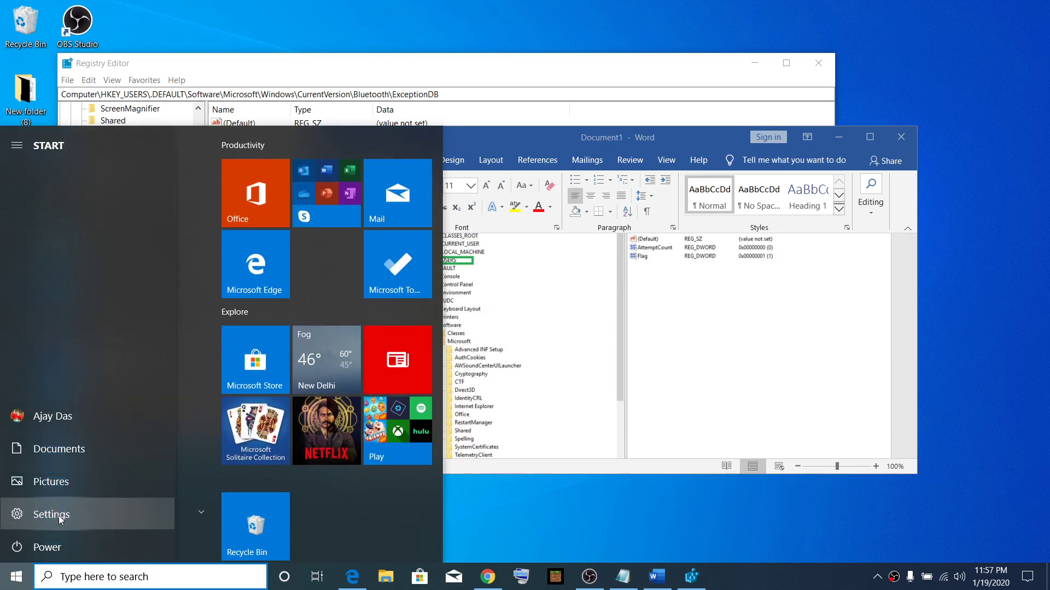
left_click(22, 514)
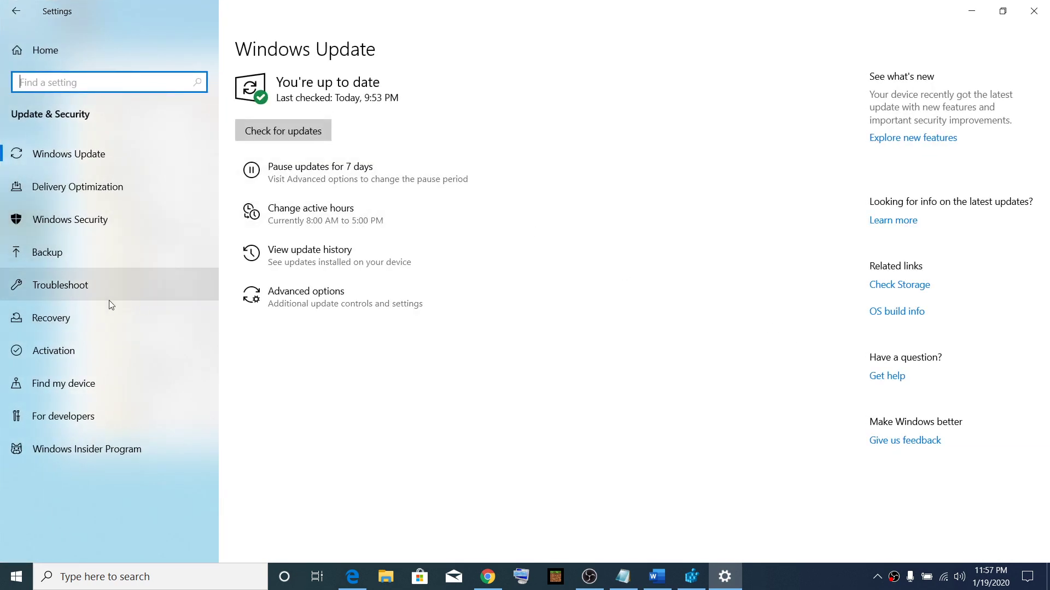
left_click(82, 284)
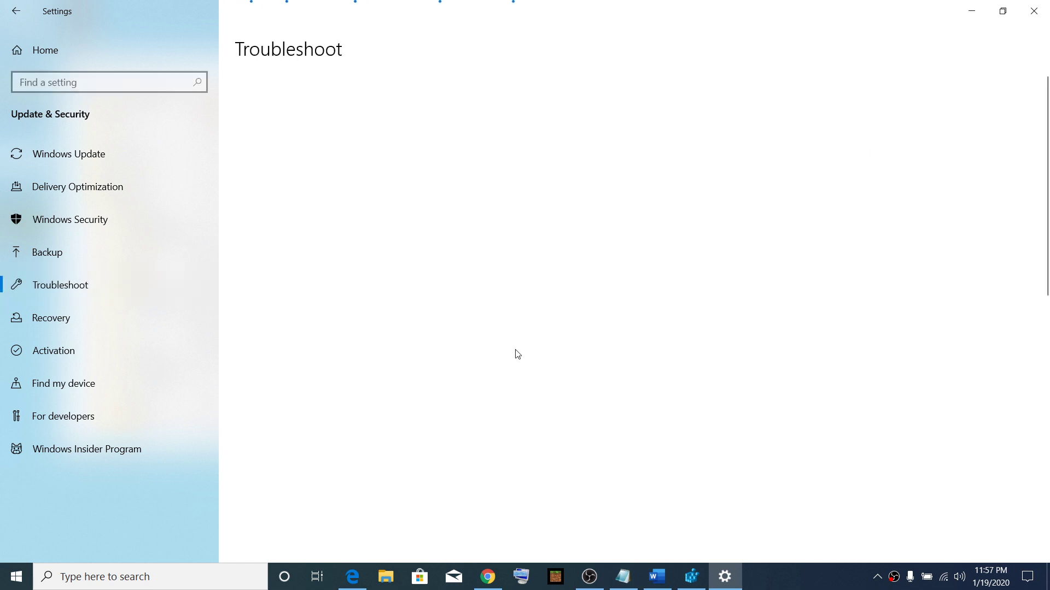
scroll(492, 355, "down", 8)
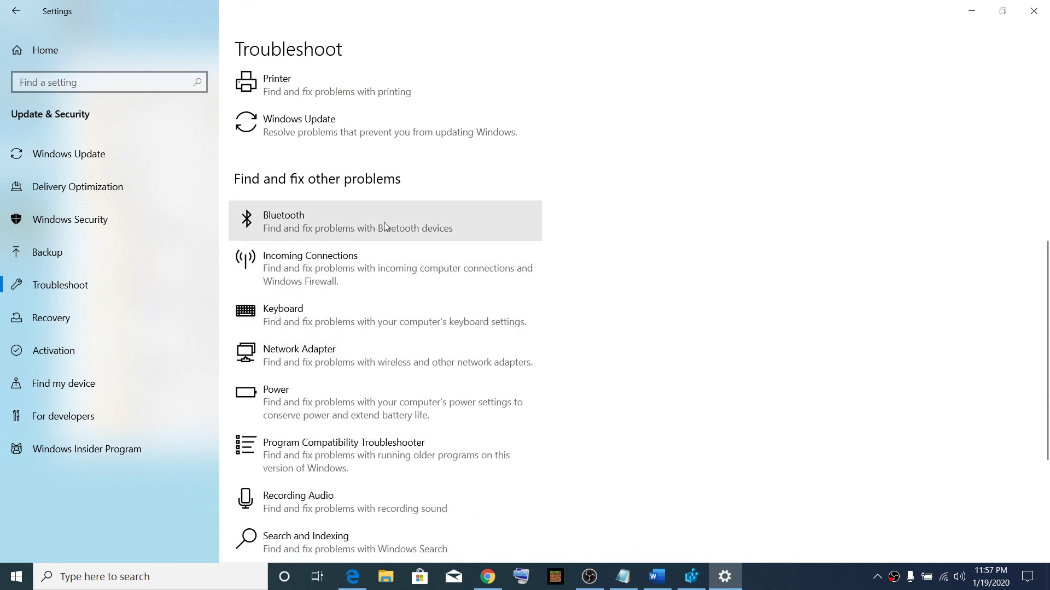
left_click(328, 218)
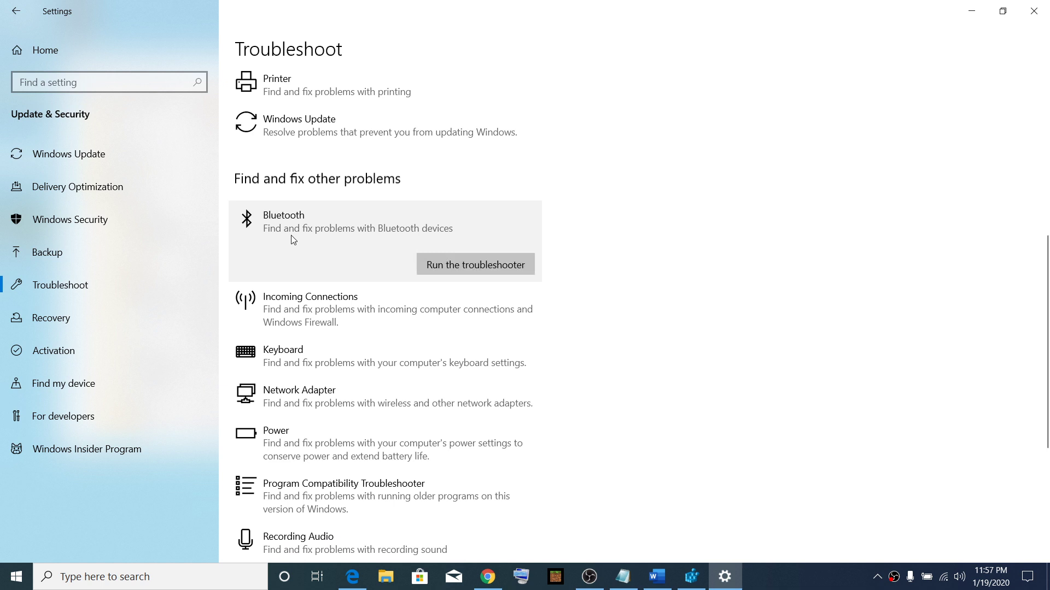
Run the Bluetooth troubleshooter so it detects and fixes the radio status problem.
left_click(484, 270)
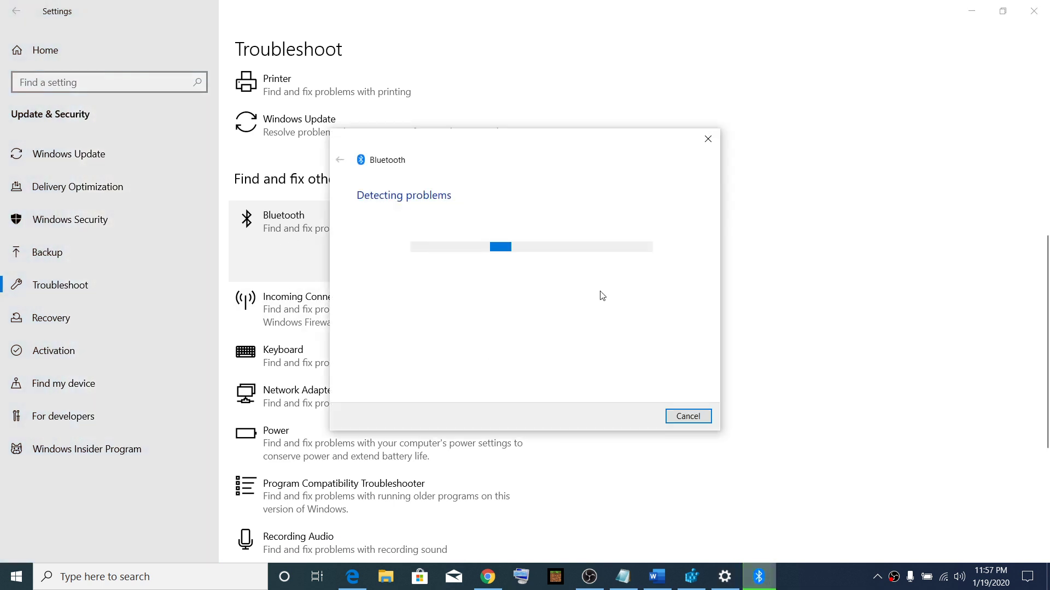